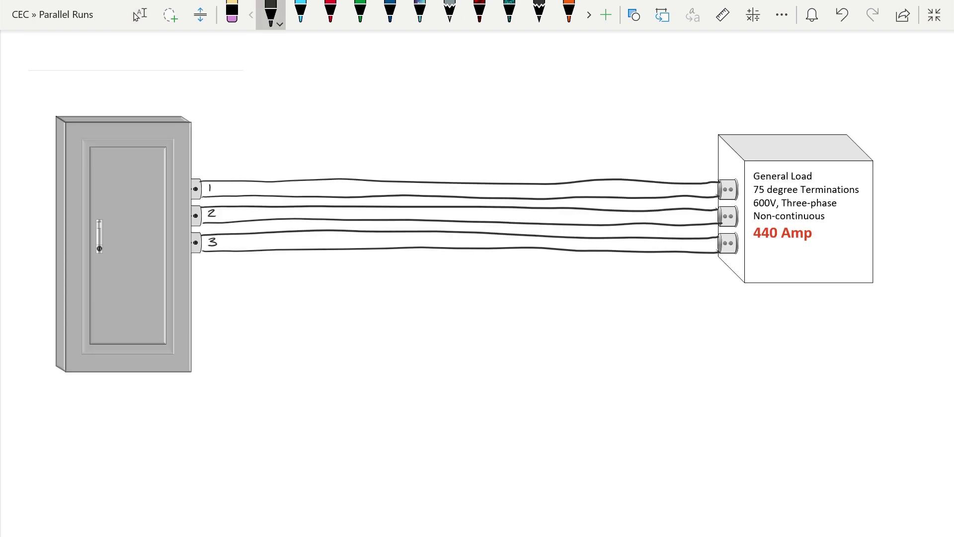
- Underline 440 Amp in the load box in black, then switch to the red pen
mouse_move(756, 248)
left_mouse_down()
mouse_move(800, 249)
mouse_move(767, 244)
left_mouse_up()
left_click(331, 13)
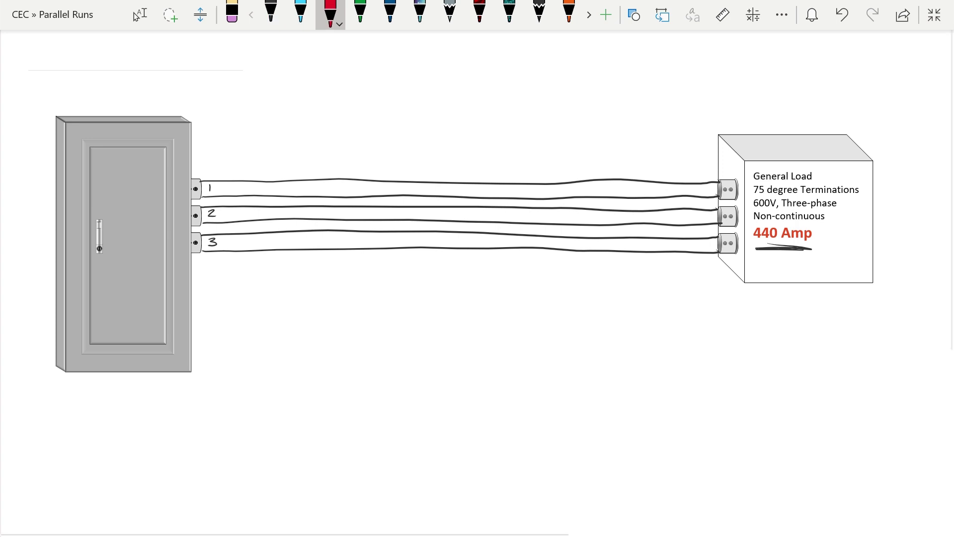
- Handwrite 440 over 3 as a fraction below the cables
mouse_move(224, 281)
left_mouse_down()
mouse_move(222, 291)
mouse_move(235, 293)
left_mouse_up()
mouse_move(233, 283)
left_mouse_down()
mouse_move(235, 305)
mouse_move(255, 294)
left_mouse_up()
mouse_move(253, 279)
left_mouse_down()
mouse_move(256, 303)
mouse_move(278, 300)
mouse_move(264, 281)
left_mouse_up()
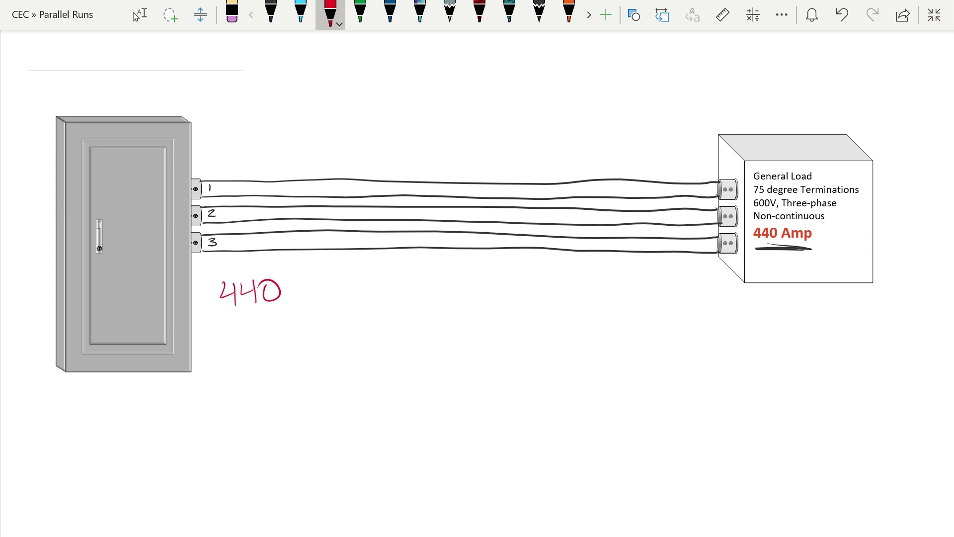
left_click_drag(214, 318, 296, 314)
mouse_move(240, 335)
left_mouse_down()
mouse_move(265, 355)
mouse_move(229, 354)
left_mouse_up()
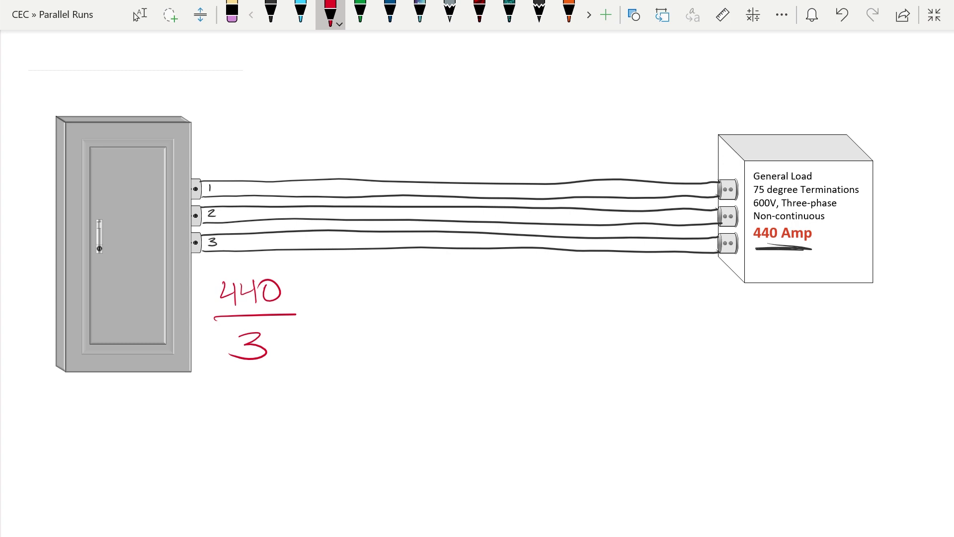
- Complete the fraction with = 146.67A. and underline the load's 75 degree rating
mouse_move(314, 317)
left_mouse_down()
mouse_move(331, 315)
mouse_move(328, 328)
mouse_move(358, 337)
left_mouse_up()
mouse_move(372, 314)
left_mouse_down()
mouse_move(366, 324)
mouse_move(380, 322)
left_mouse_up()
mouse_move(381, 312)
left_mouse_down()
mouse_move(381, 335)
mouse_move(393, 329)
left_mouse_up()
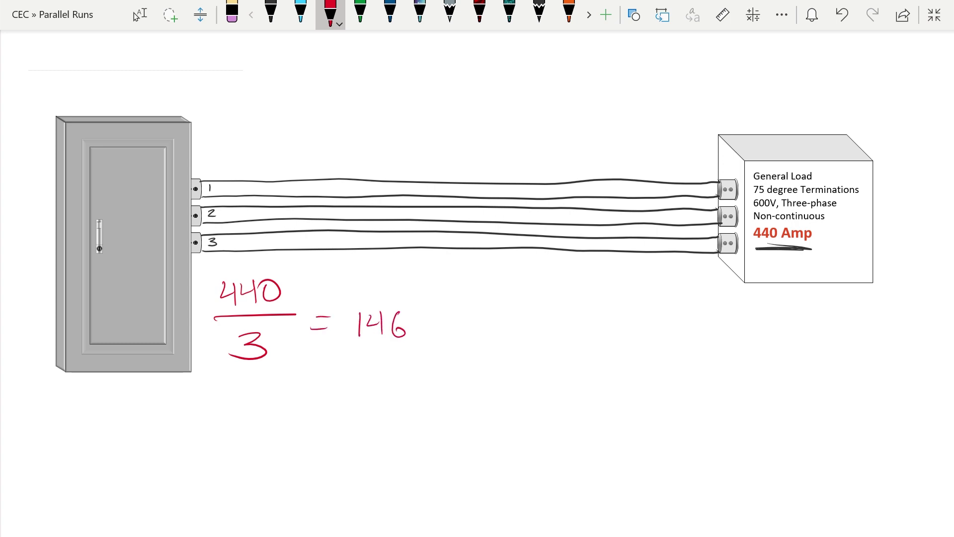
left_click(420, 337)
mouse_move(450, 315)
left_mouse_down()
mouse_move(438, 329)
mouse_move(463, 337)
left_mouse_up()
mouse_move(458, 324)
left_mouse_down()
mouse_move(478, 314)
mouse_move(499, 324)
left_mouse_up()
left_click(512, 327)
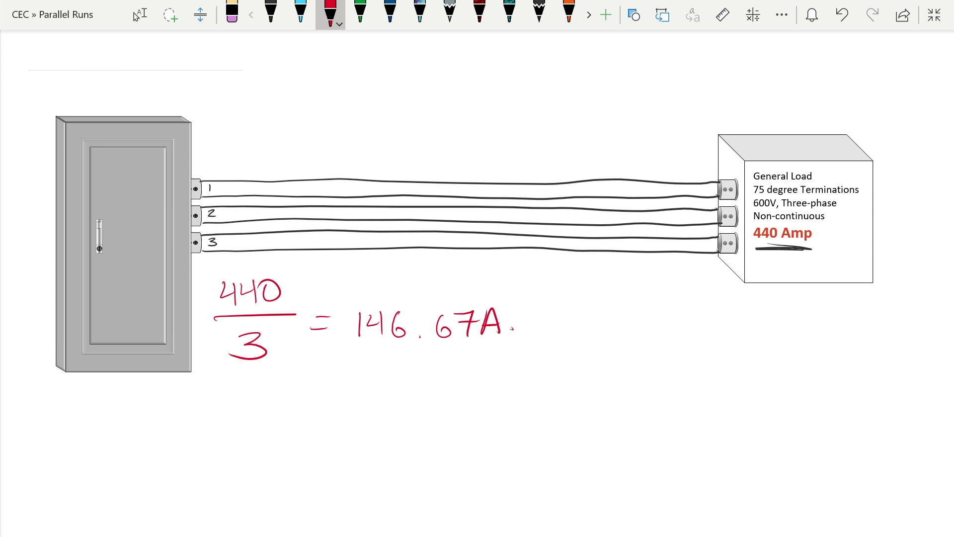
left_click_drag(751, 197, 765, 196)
- Write 75° TT. on top of the panel in red
mouse_move(78, 128)
left_mouse_down()
mouse_move(83, 139)
mouse_move(108, 125)
mouse_move(119, 141)
left_mouse_up()
mouse_move(128, 126)
left_mouse_down()
mouse_move(127, 139)
mouse_move(139, 125)
left_mouse_up()
left_click_drag(140, 135, 140, 136)
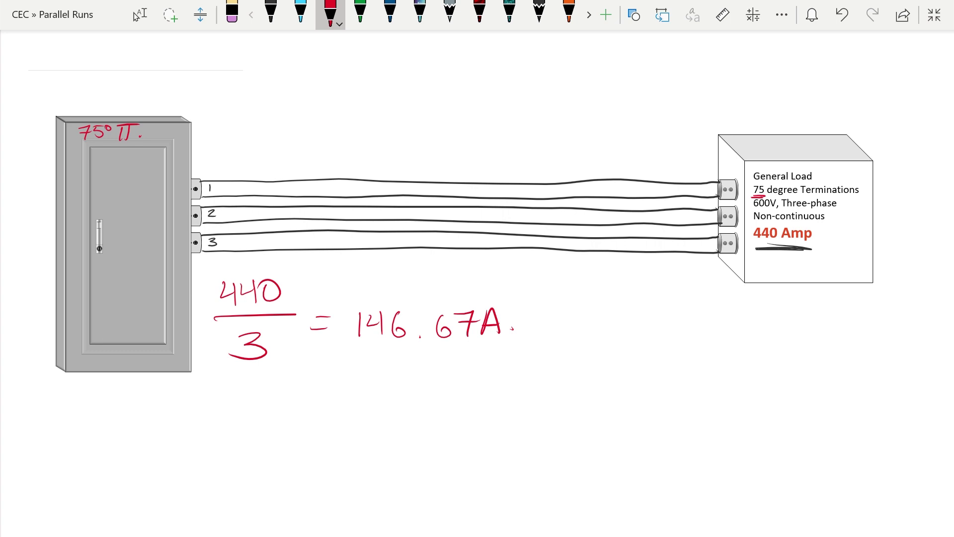
- Write T2 below the 146.67A per-run current
left_click_drag(323, 373, 323, 391)
left_click_drag(311, 376, 332, 376)
left_click_drag(334, 379, 348, 390)
- Label the first run 'copper conductors.' above wire 1
left_click_drag(243, 166, 242, 175)
mouse_move(250, 166)
left_mouse_down()
mouse_move(268, 173)
mouse_move(286, 164)
left_mouse_up()
mouse_move(290, 173)
left_mouse_down()
mouse_move(304, 158)
mouse_move(329, 174)
left_mouse_up()
left_click_drag(338, 165, 356, 171)
left_click_drag(366, 164, 368, 170)
left_click_drag(370, 161, 384, 169)
mouse_move(394, 150)
left_mouse_down()
mouse_move(395, 172)
mouse_move(399, 160)
left_mouse_up()
left_click_drag(403, 162, 403, 162)
mouse_move(410, 170)
left_mouse_down()
mouse_move(417, 160)
mouse_move(420, 170)
left_mouse_up()
left_click_drag(431, 168, 431, 169)
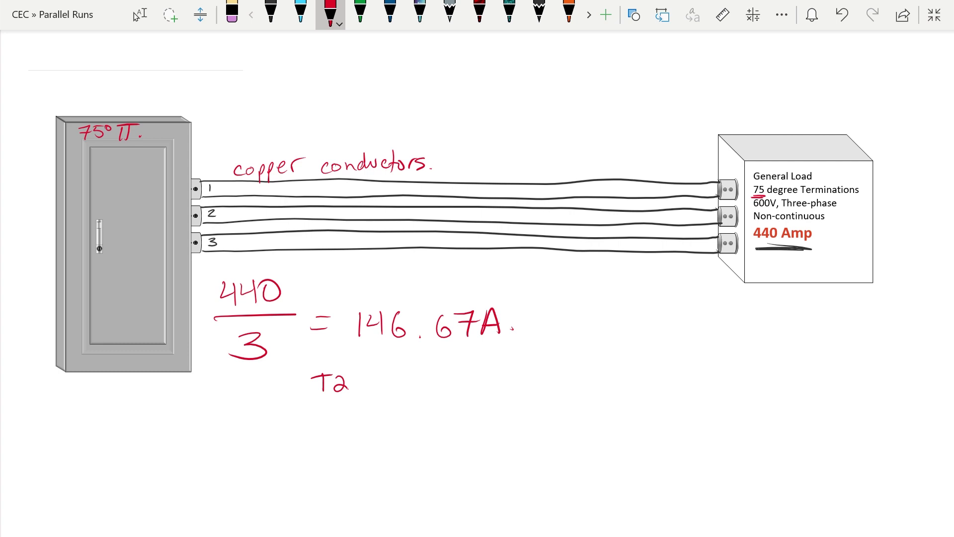
- Extend the T2 line to read T2 (75°) = #1/0 <150A>
mouse_move(367, 377)
left_mouse_down()
mouse_move(383, 373)
mouse_move(377, 388)
mouse_move(391, 389)
mouse_move(406, 371)
left_mouse_up()
left_click_drag(411, 366, 411, 392)
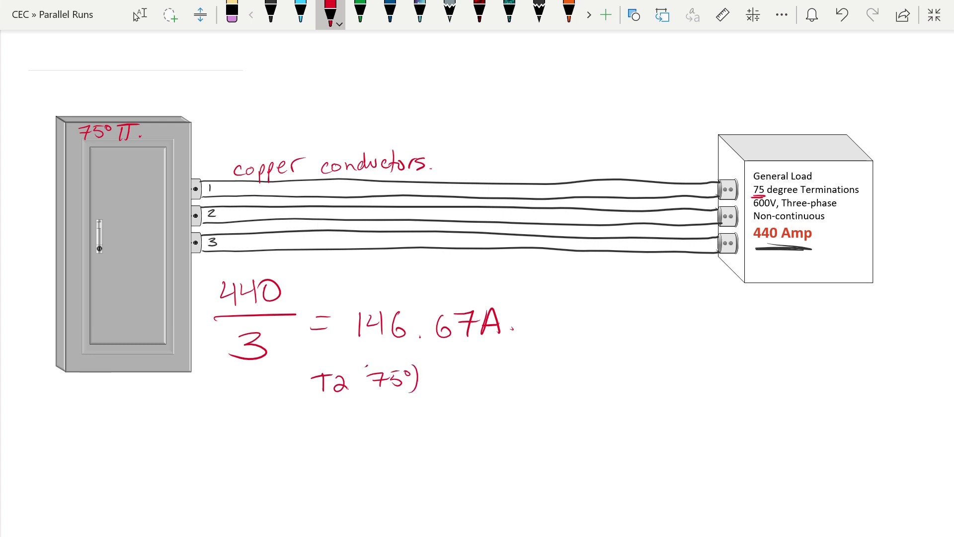
left_click_drag(368, 365, 373, 392)
left_click_drag(437, 376, 479, 387)
mouse_move(490, 366)
left_mouse_down()
mouse_move(487, 385)
mouse_move(489, 376)
left_mouse_up()
mouse_move(475, 384)
left_mouse_down()
mouse_move(497, 382)
mouse_move(516, 398)
mouse_move(538, 379)
mouse_move(585, 391)
left_mouse_up()
left_click_drag(588, 374, 610, 375)
mouse_move(634, 367)
left_mouse_down()
mouse_move(627, 392)
mouse_move(648, 391)
left_mouse_up()
mouse_move(630, 382)
left_mouse_down()
mouse_move(645, 382)
mouse_move(645, 392)
left_mouse_up()
left_click_drag(576, 368, 583, 398)
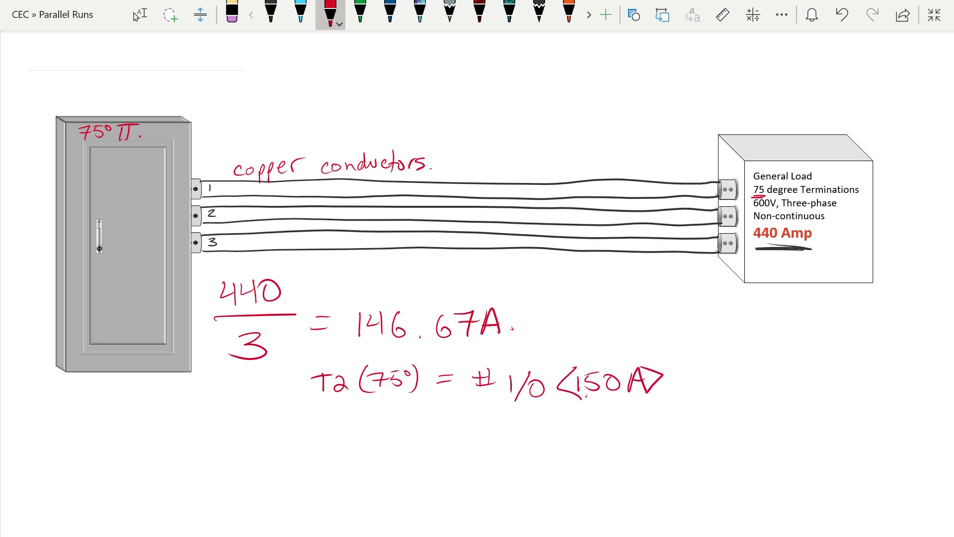
- Mark the top conductor run and label it 3, #1/0 AWG
mouse_move(497, 179)
left_mouse_down()
mouse_move(528, 158)
mouse_move(524, 166)
mouse_move(548, 169)
mouse_move(591, 153)
left_mouse_up()
mouse_move(609, 133)
left_mouse_down()
mouse_move(595, 158)
mouse_move(614, 143)
mouse_move(638, 151)
left_mouse_up()
left_click_drag(628, 145, 674, 147)
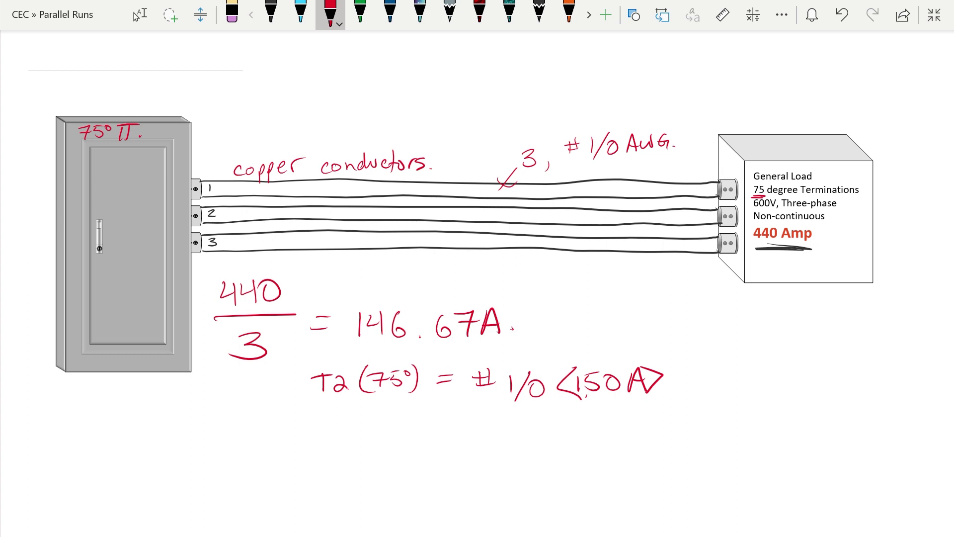
left_click(360, 13)
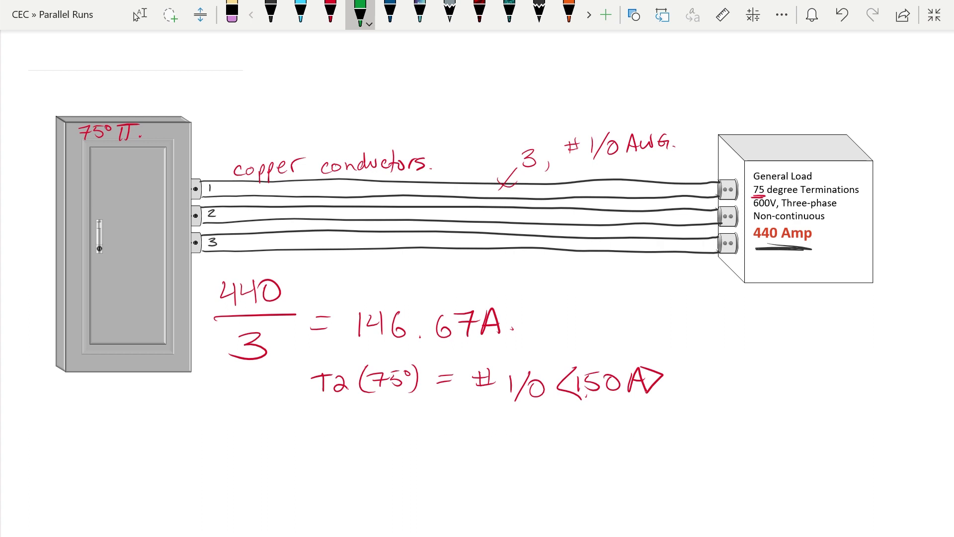
- Sketch three breaker symbols on the panel door in green
mouse_move(130, 188)
left_mouse_down()
mouse_move(155, 191)
mouse_move(128, 217)
mouse_move(149, 214)
left_mouse_up()
left_click_drag(133, 245, 149, 245)
left_click_drag(124, 243, 155, 241)
mouse_move(123, 214)
left_mouse_down()
mouse_move(146, 207)
mouse_move(158, 215)
left_mouse_up()
left_click_drag(123, 187, 158, 188)
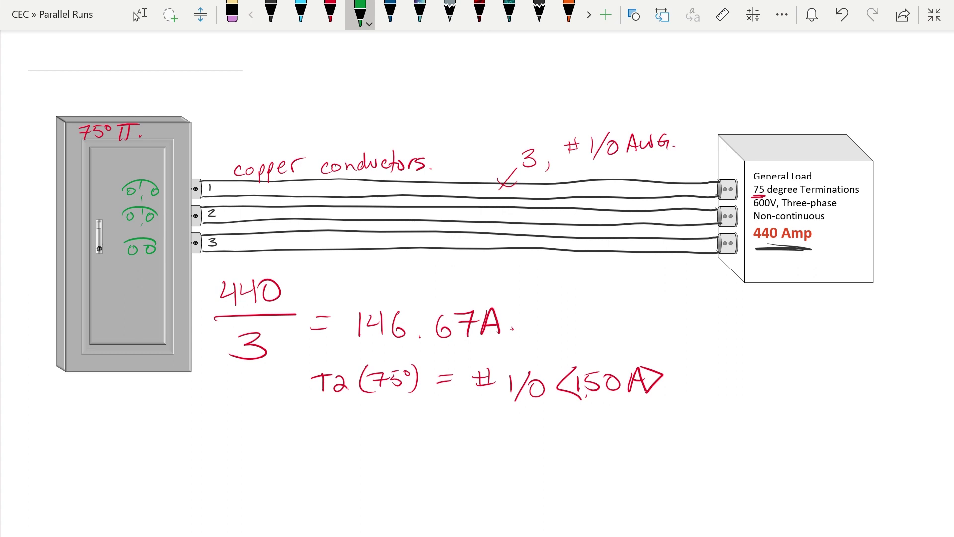
- Underline 150 in green and write 150 x3 = 450A. below the T2 line
left_click_drag(579, 406, 639, 408)
left_click_drag(305, 438, 305, 460)
left_click_drag(318, 440, 315, 457)
left_click_drag(324, 437, 349, 438)
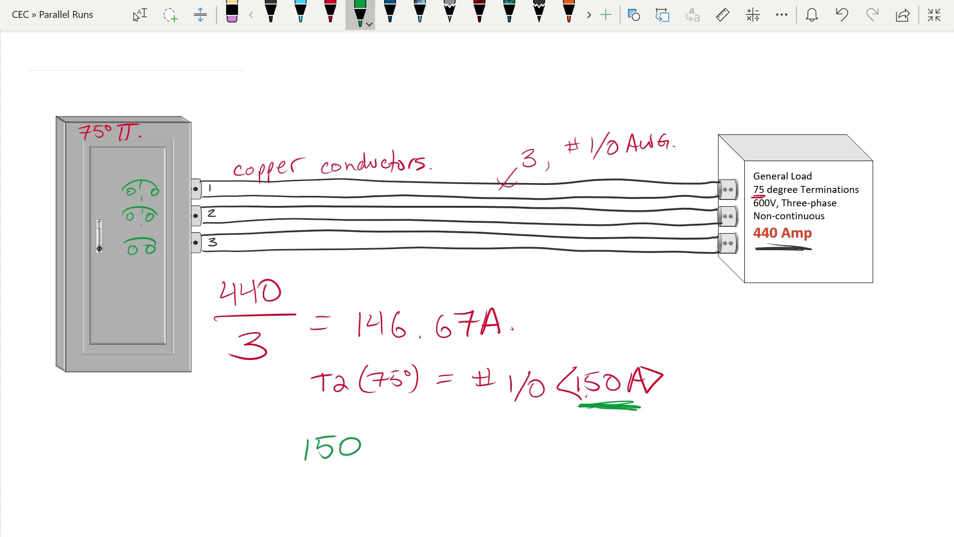
left_click_drag(384, 440, 392, 453)
mouse_move(392, 439)
left_mouse_down()
mouse_move(418, 445)
mouse_move(400, 454)
left_mouse_up()
left_click_drag(457, 436, 511, 442)
left_click_drag(505, 430, 511, 449)
mouse_move(514, 431)
left_mouse_down()
mouse_move(507, 451)
mouse_move(524, 448)
mouse_move(496, 448)
mouse_move(542, 449)
mouse_move(551, 431)
mouse_move(566, 449)
left_mouse_up()
left_click_drag(549, 440, 563, 439)
left_click(568, 443)
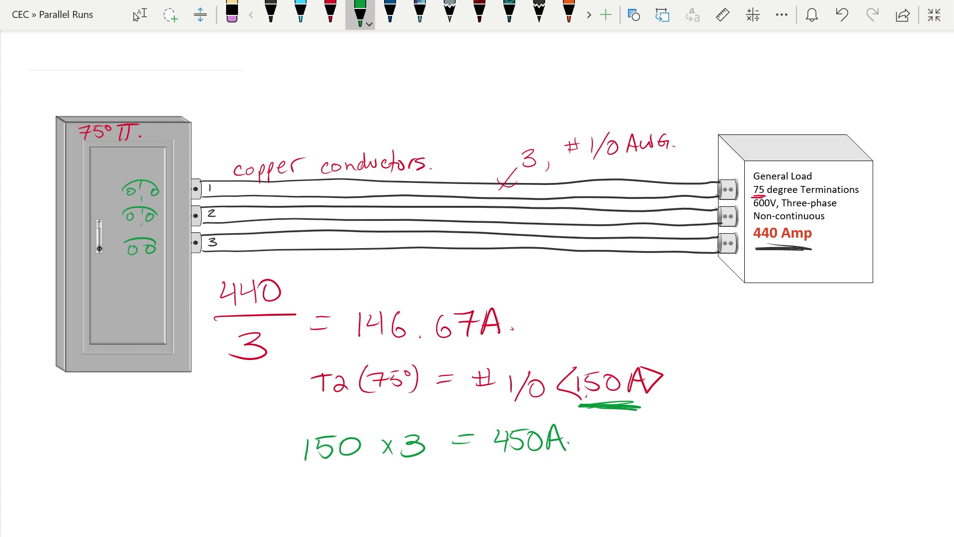
- Handwrite 'T13 = 450A o/c.' in green under the 450A total
left_click_drag(416, 482, 411, 499)
mouse_move(401, 481)
left_mouse_down()
mouse_move(428, 480)
mouse_move(431, 498)
left_mouse_up()
mouse_move(439, 481)
left_mouse_down()
mouse_move(452, 482)
mouse_move(438, 498)
mouse_move(487, 479)
left_mouse_up()
left_click_drag(469, 490, 480, 488)
mouse_move(513, 473)
left_mouse_down()
mouse_move(529, 487)
mouse_move(522, 492)
left_mouse_up()
left_click_drag(540, 475, 536, 492)
left_click_drag(539, 474, 551, 472)
mouse_move(566, 475)
left_mouse_down()
mouse_move(558, 489)
mouse_move(569, 475)
left_mouse_up()
left_click_drag(590, 473, 583, 490)
mouse_move(589, 472)
left_mouse_down()
mouse_move(605, 491)
mouse_move(599, 477)
left_mouse_up()
left_click_drag(622, 476, 627, 487)
mouse_move(651, 475)
left_mouse_down()
mouse_move(643, 482)
mouse_move(657, 489)
left_mouse_up()
left_click(661, 483)
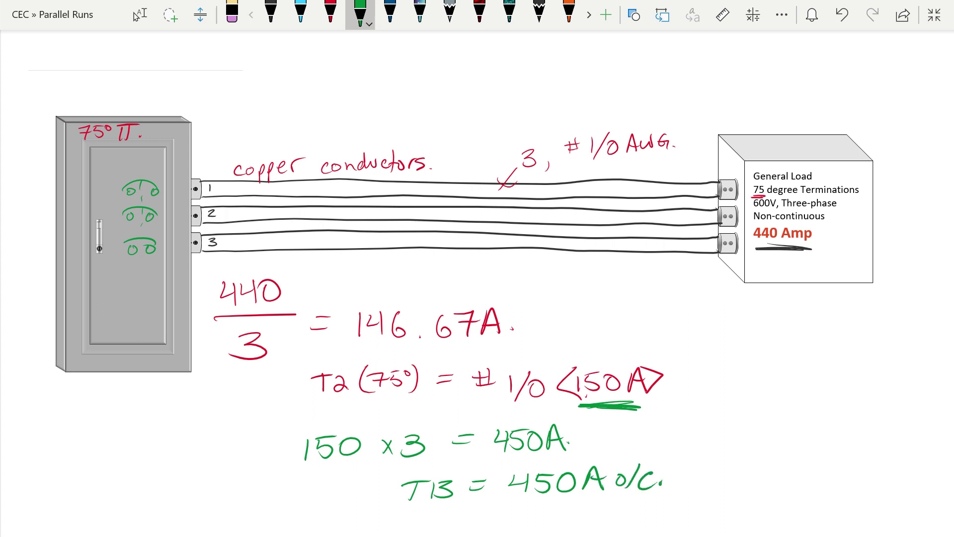